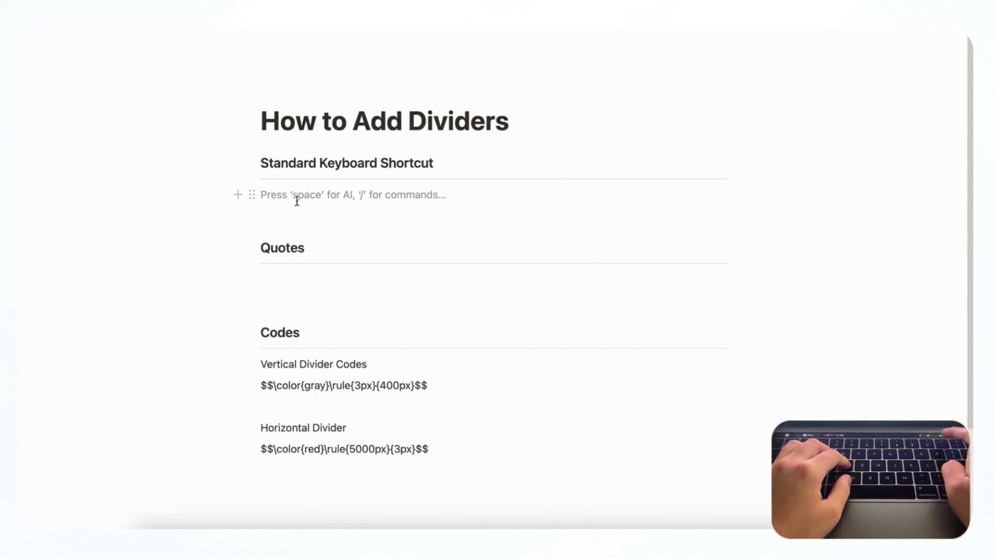
Insert two divider lines under Standard Keyboard Shortcut, one with --- and one with /divider
type("-")
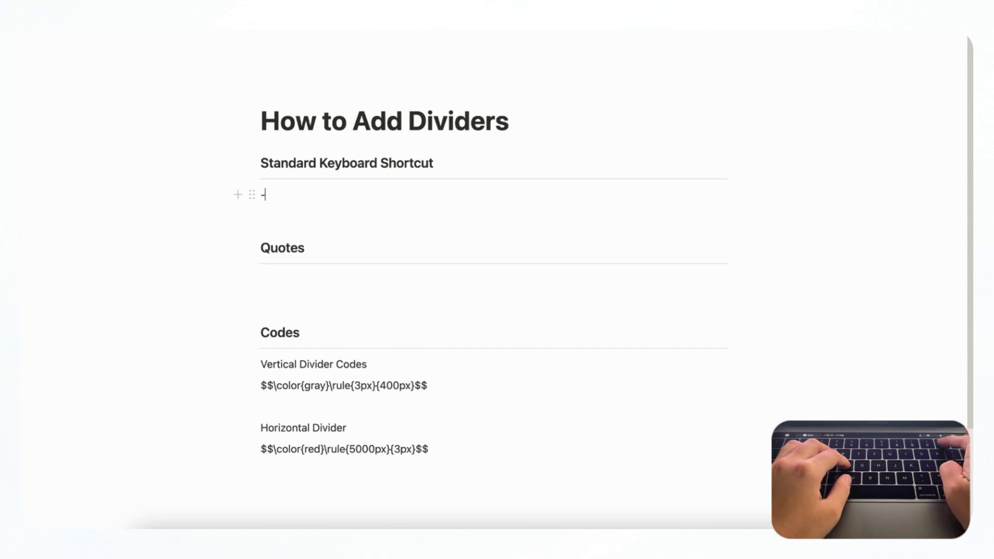
type("--")
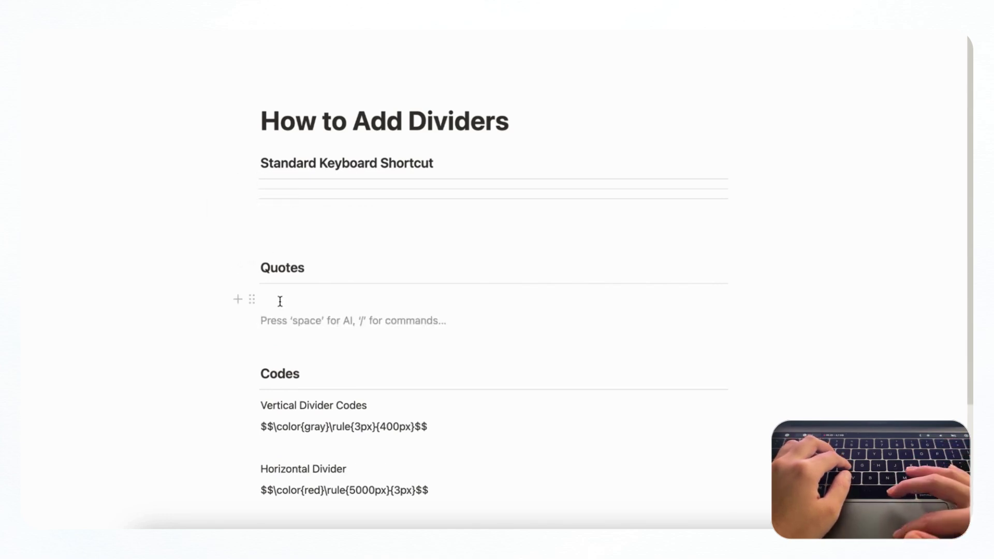
Insert a two-column layout on the empty line under Quotes using /col
key("Up")
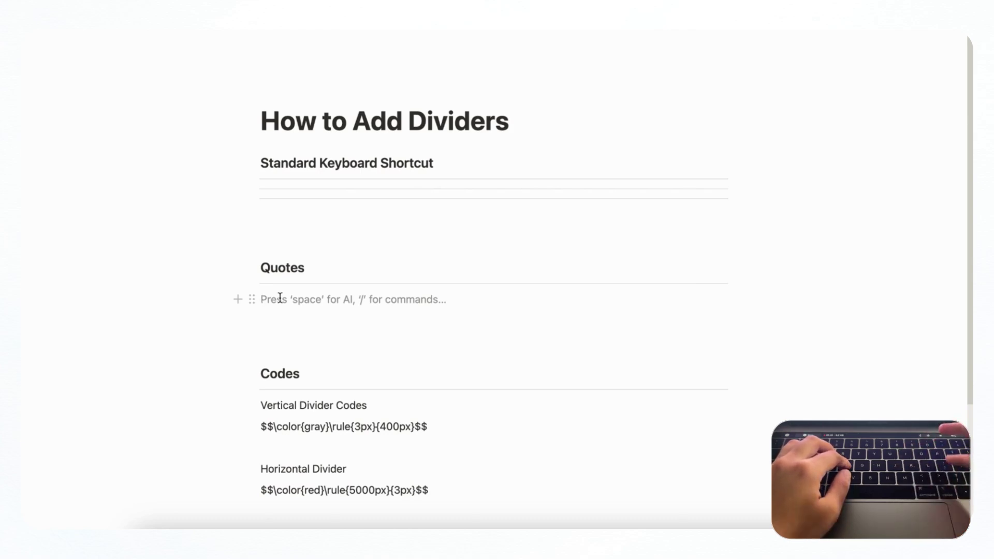
type("/col")
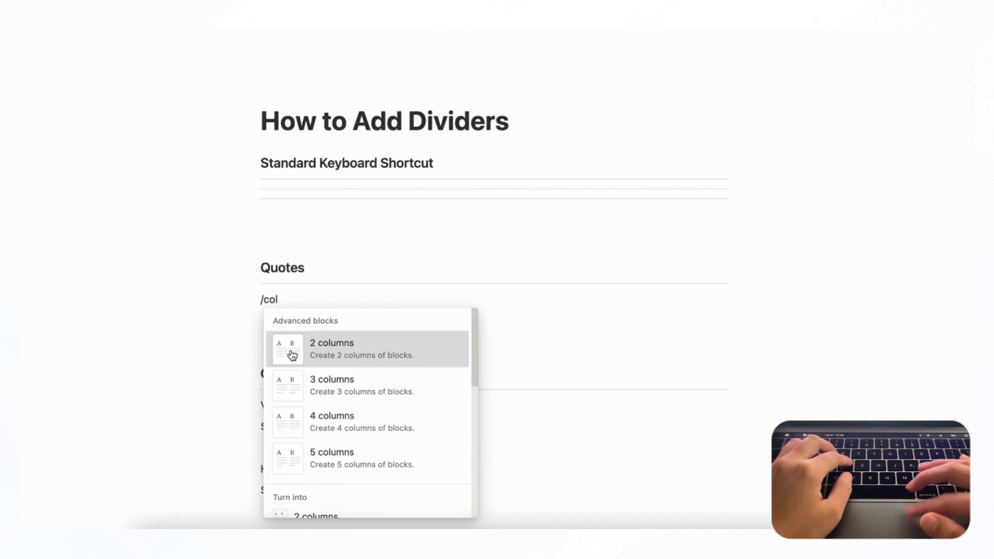
left_click(289, 347)
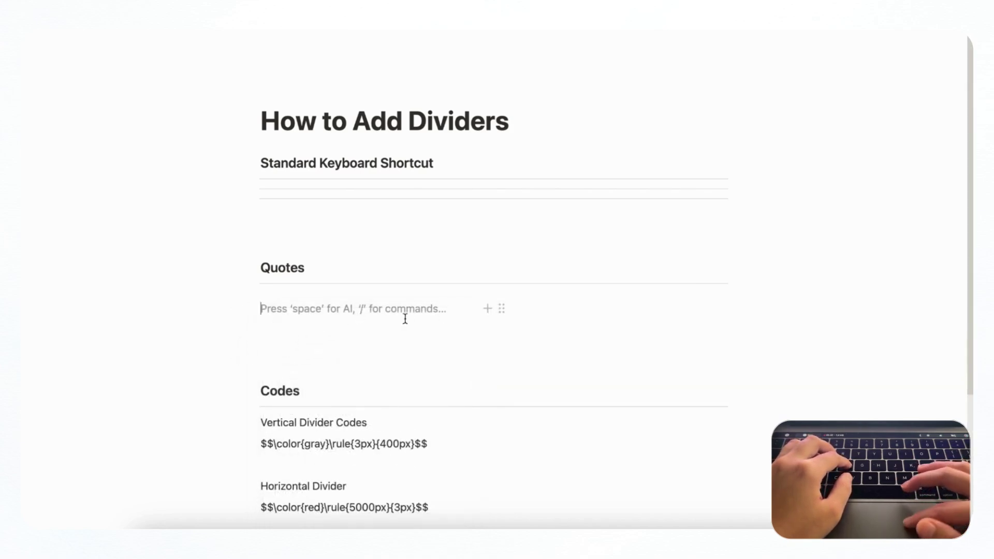
Put a quote block reading CONTENTS in each of the two columns
type("/")
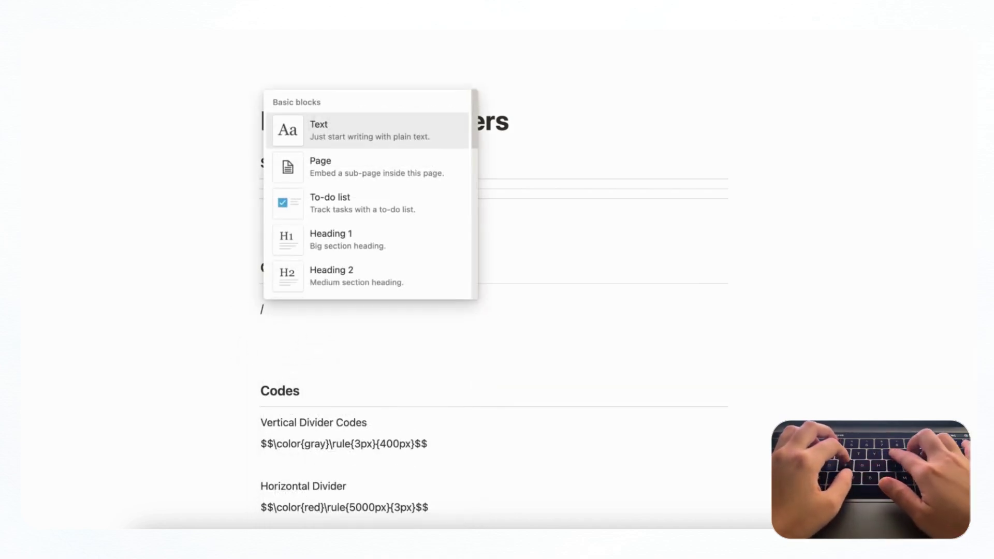
type("quote")
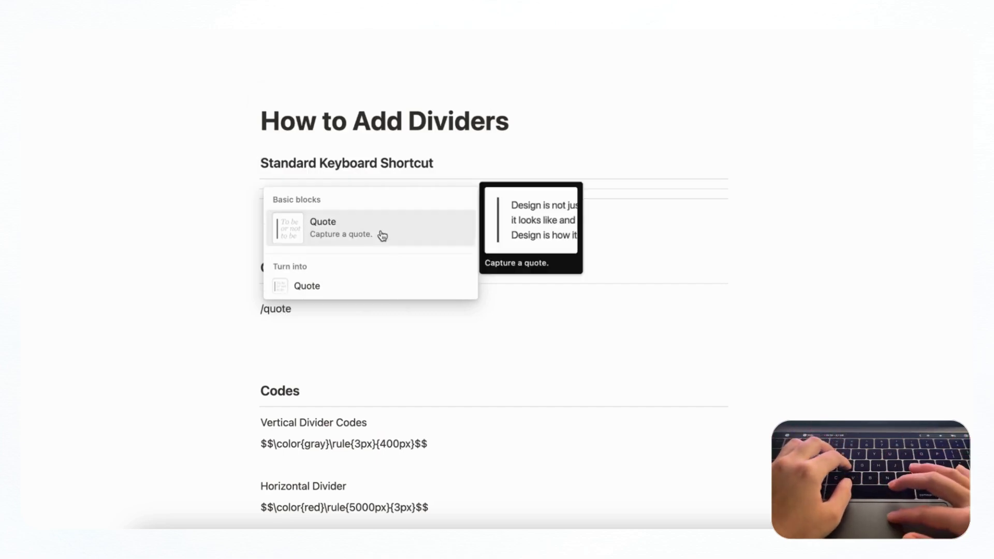
left_click(377, 232)
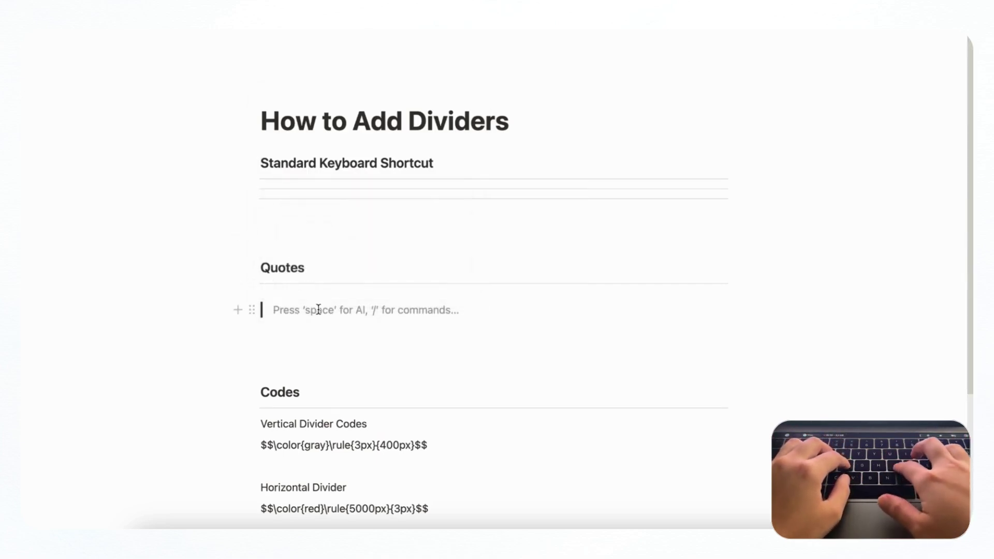
type("CONTENTS")
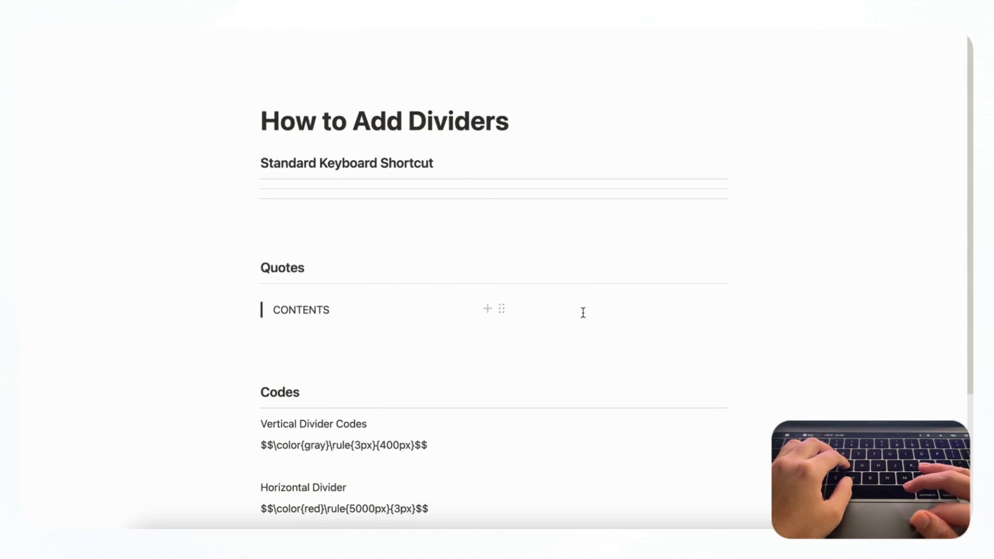
left_click(593, 313)
type("/quote")
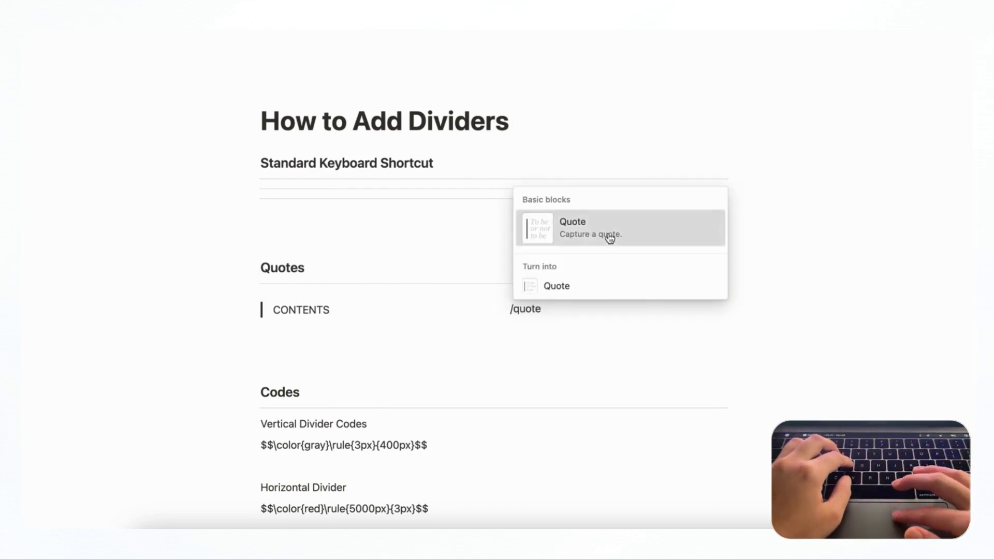
left_click(610, 238)
type("CONTENTS")
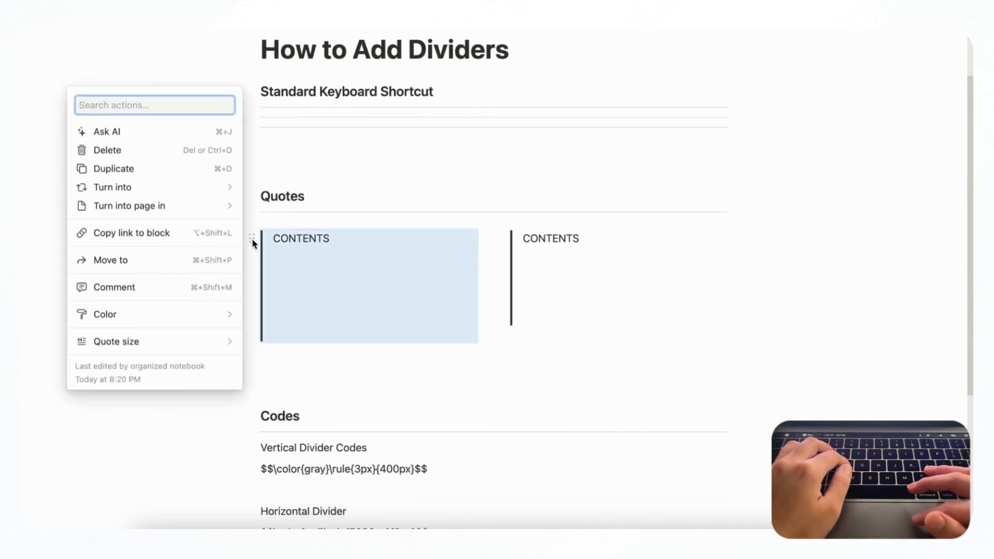
Color the left CONTENTS quote block Blue from its block menu
mouse_move(193, 322)
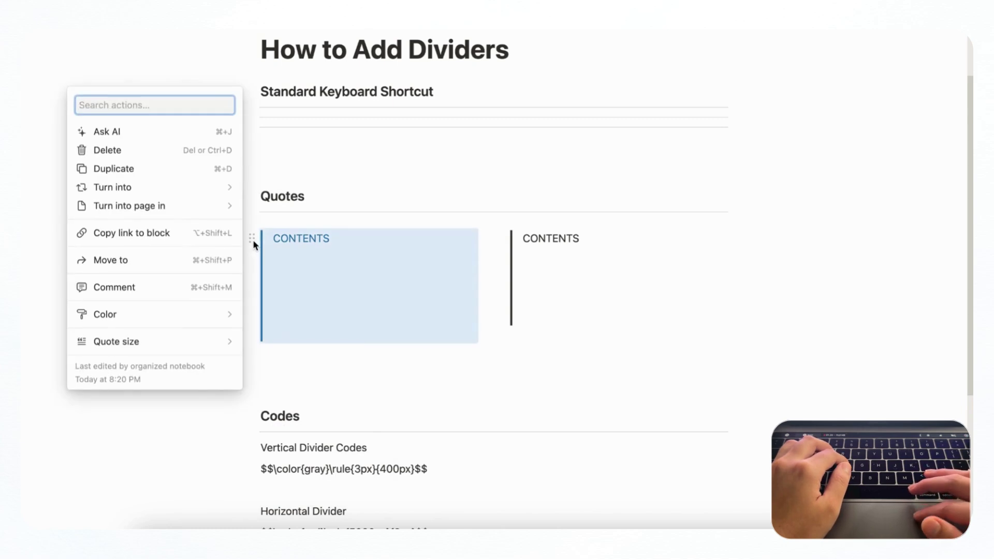
mouse_move(214, 350)
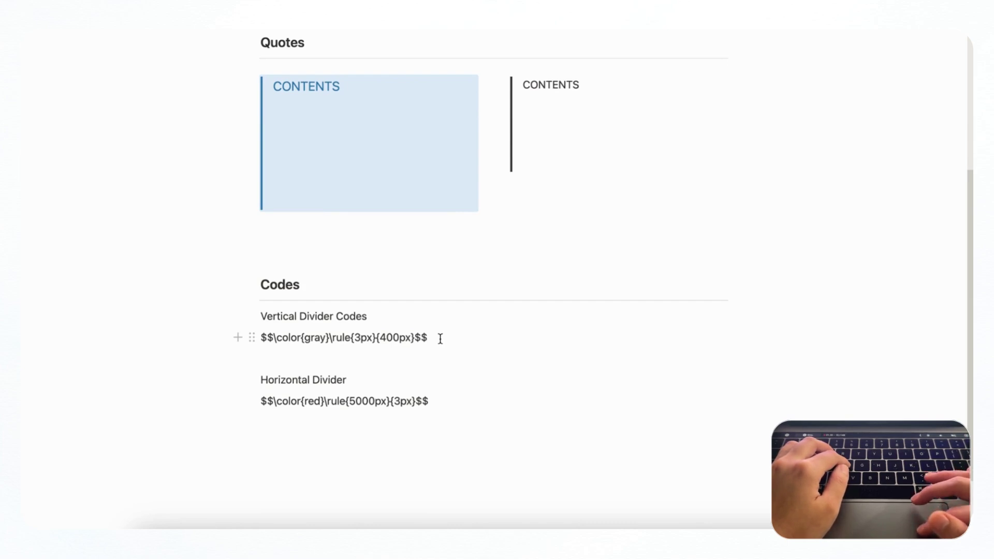
Select the $$\color{gray}\rule{3px}{400px}$$ code line and place the caret at its end
left_click_drag(427, 338, 259, 337)
key("super+c")
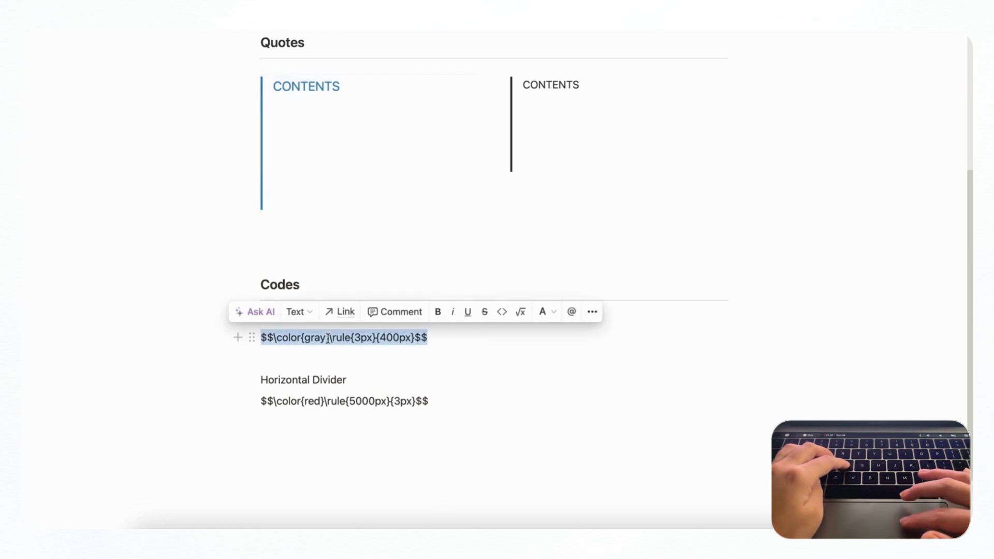
left_click(437, 343)
Below the code, add an inline equation \color{gray}\rule{3px}{400px} as a grey vertical rule, then reopen it
key("Return")
key("Return")
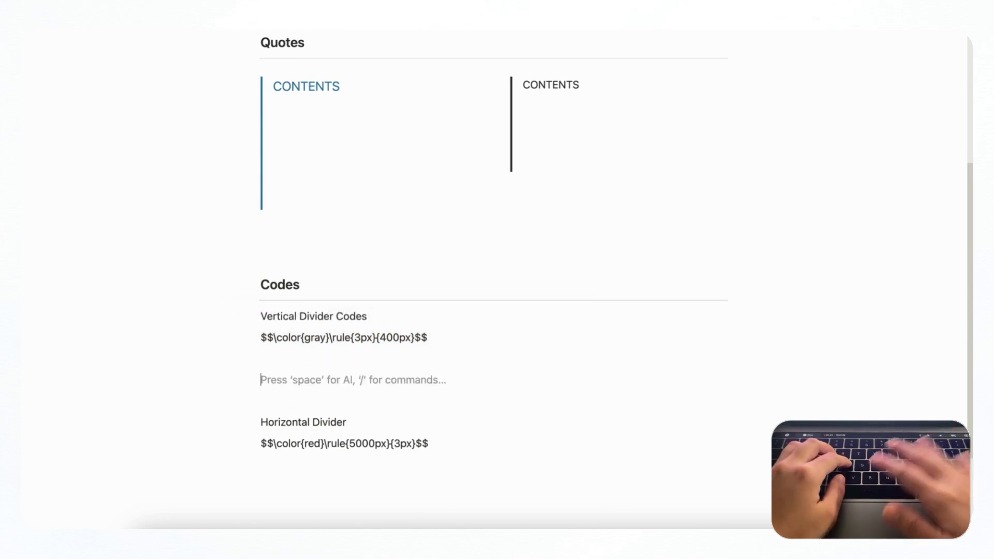
type("/")
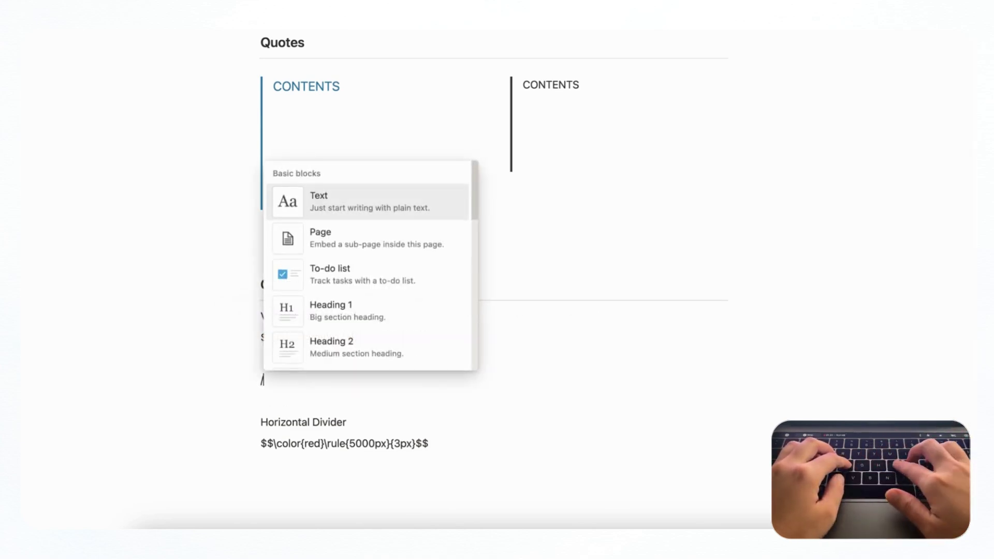
type("equa")
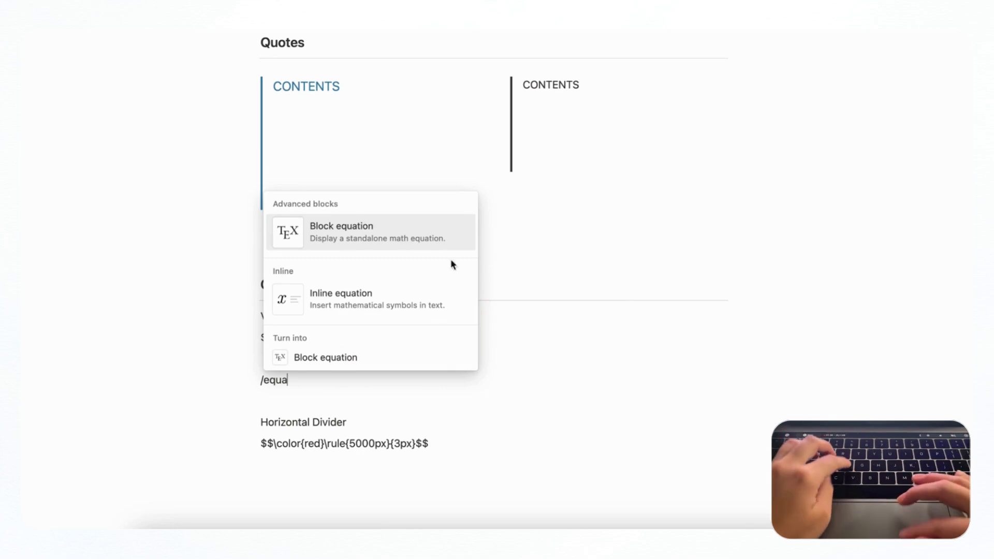
left_click(334, 304)
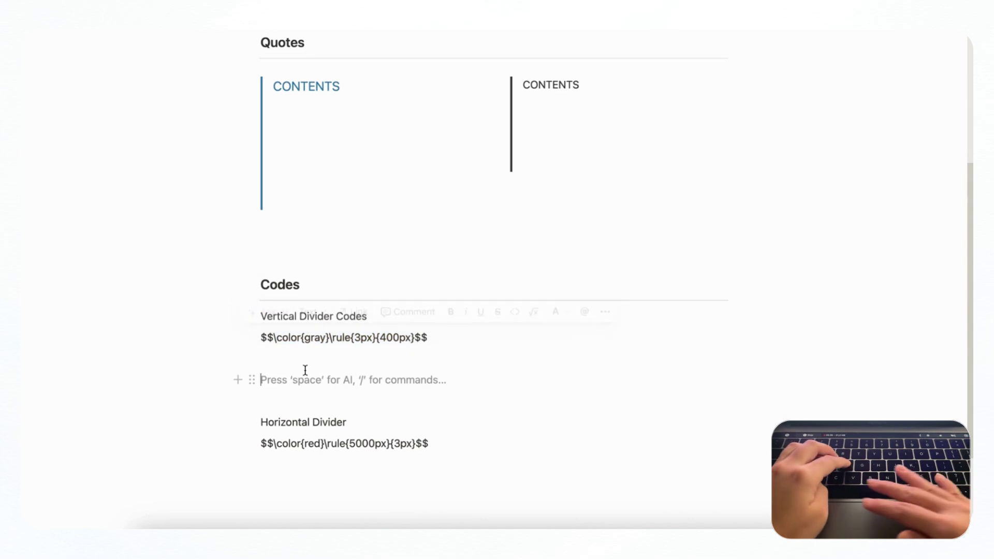
type("/equa")
left_click(340, 295)
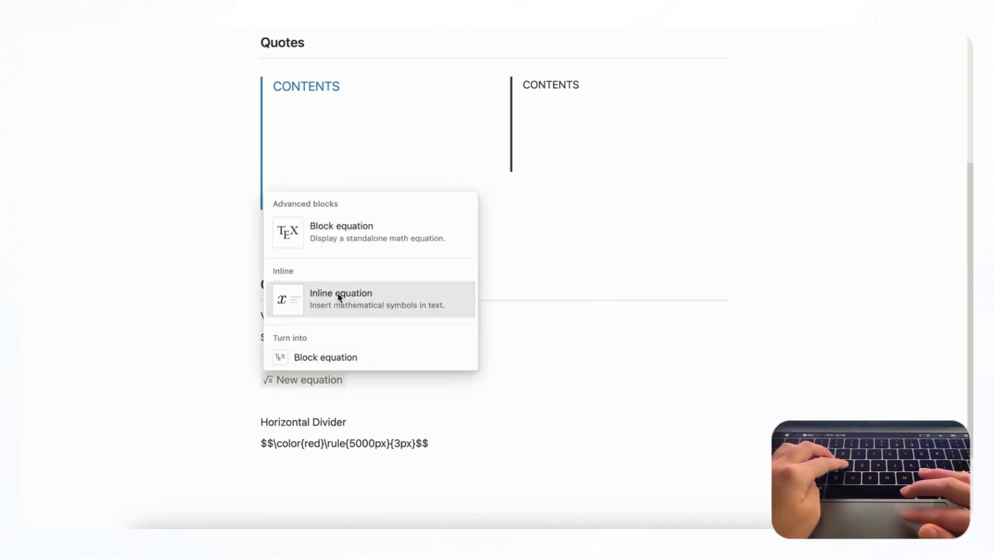
key("super+v")
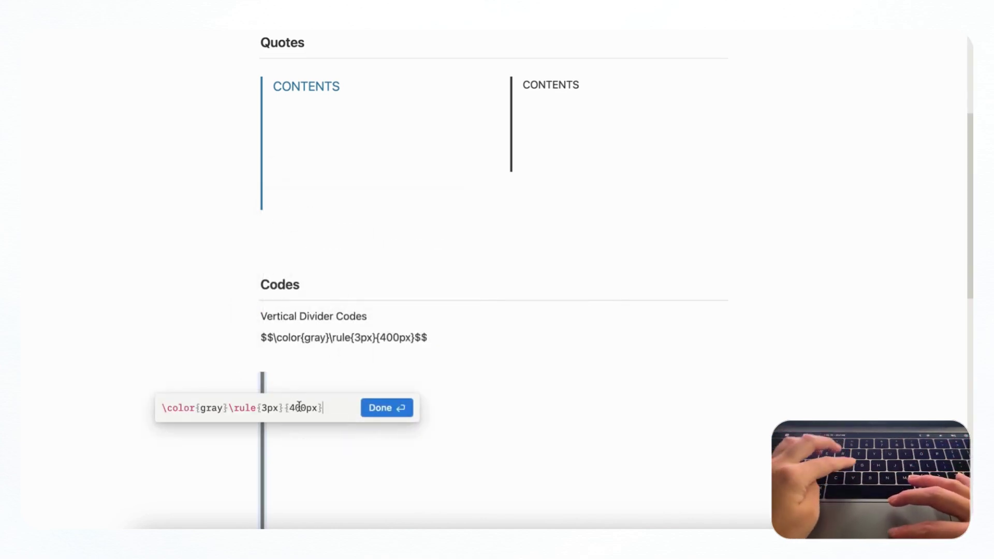
left_click(391, 421)
scroll(353, 442, "down", 3)
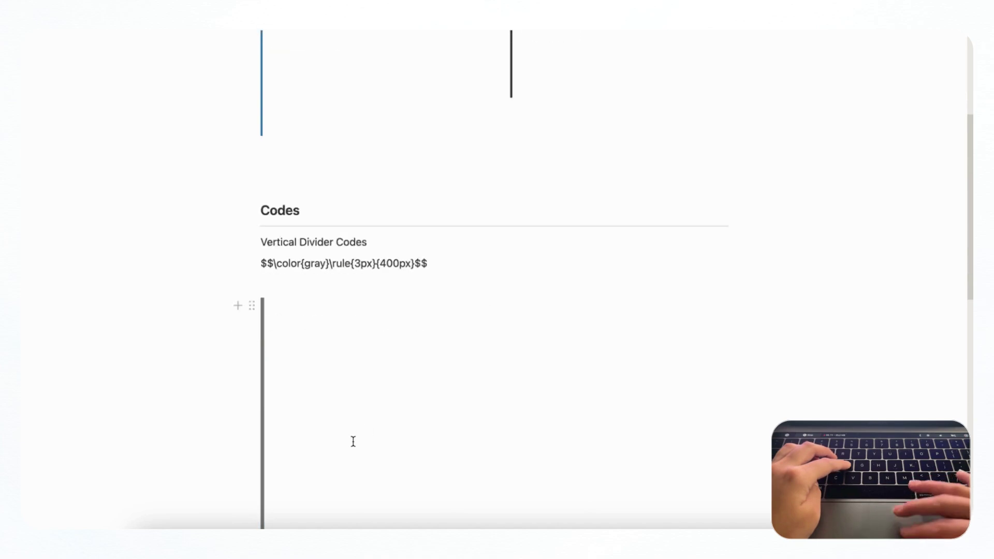
left_click(261, 333)
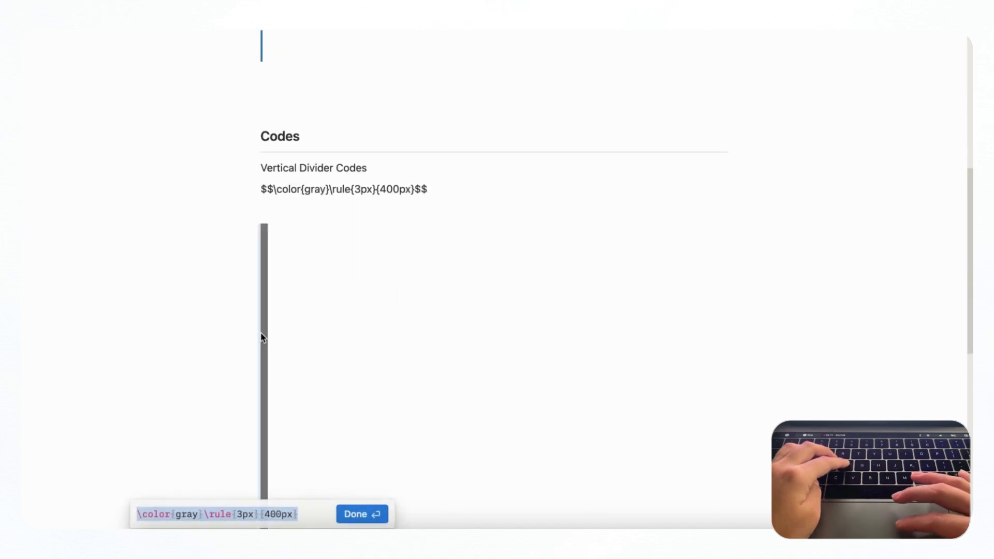
left_click(196, 515)
key("BackSpace")
key("BackSpace")
type("een")
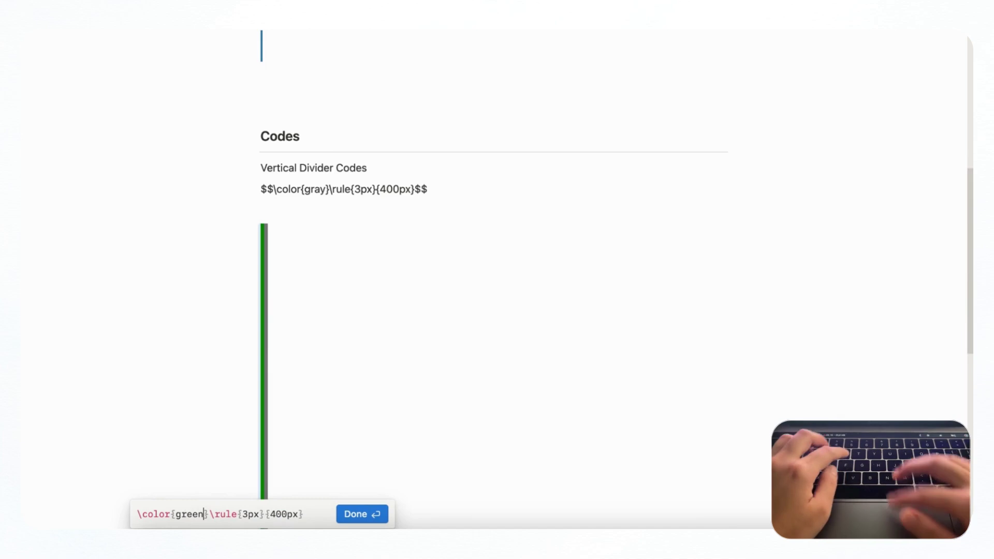
left_click(248, 515)
key("BackSpace")
type("2")
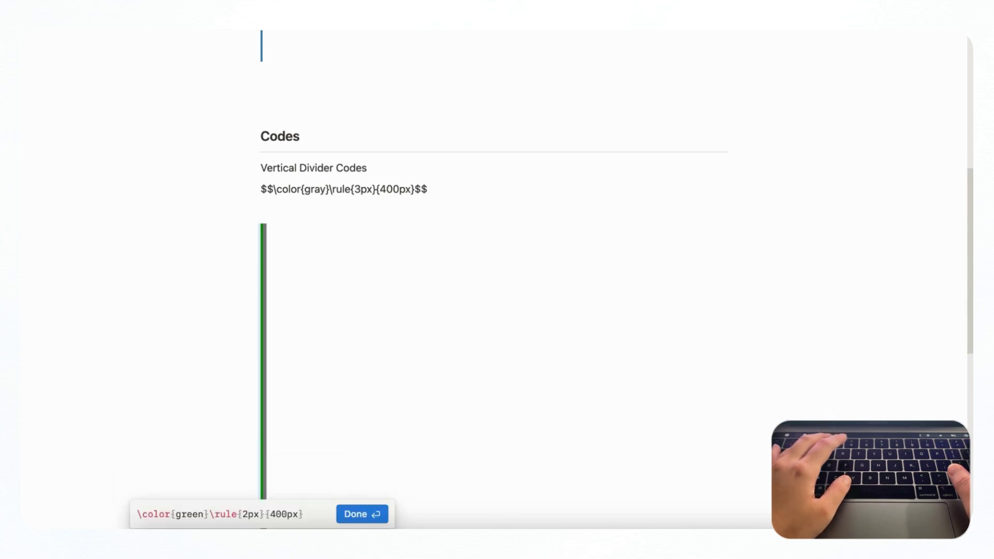
key("BackSpace")
type("1")
key("BackSpace")
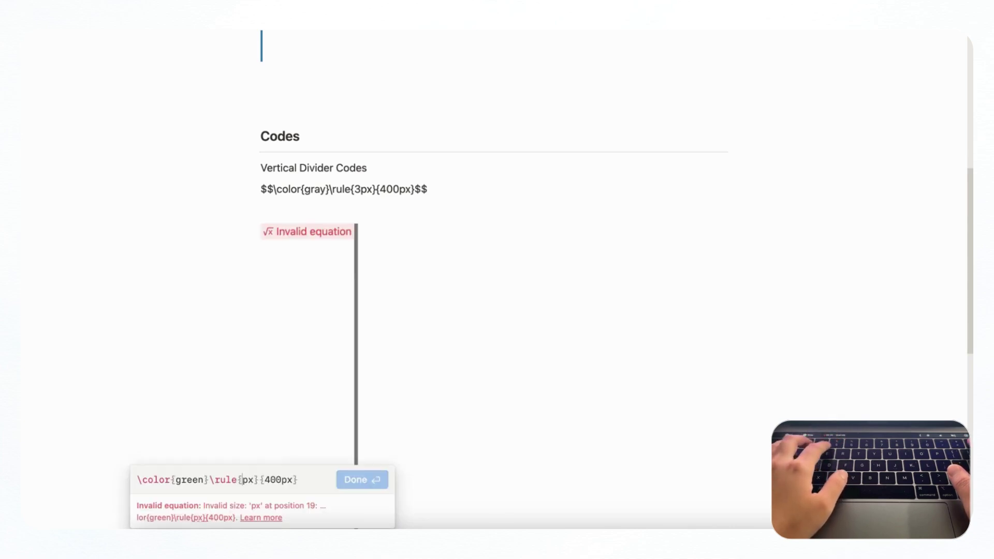
type("40")
key("BackSpace")
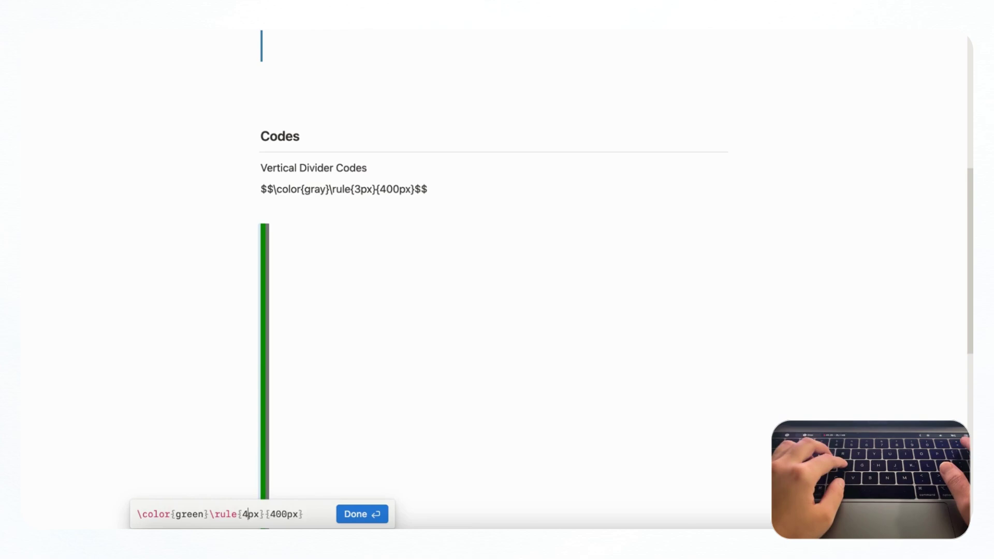
key("BackSpace")
type("3")
left_click(339, 514)
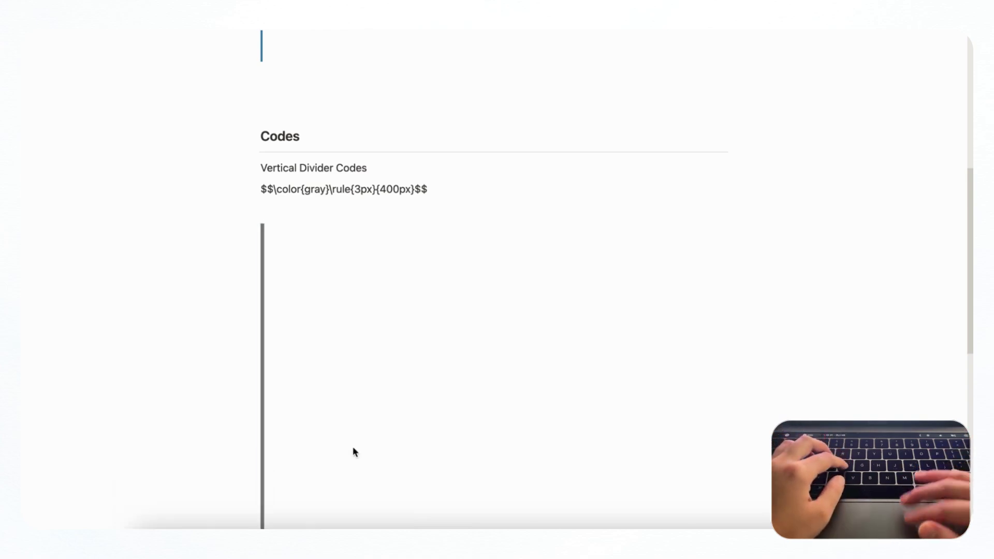
scroll(354, 448, "down", 10)
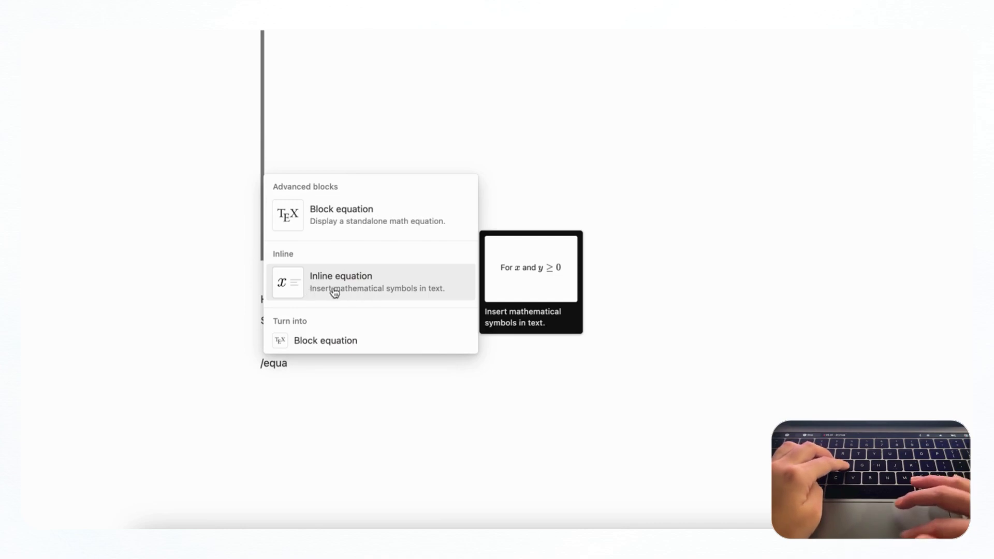
Insert an inline equation from the pasted red rule code, changing red to green and deleting the 3 thickness
left_click(378, 285)
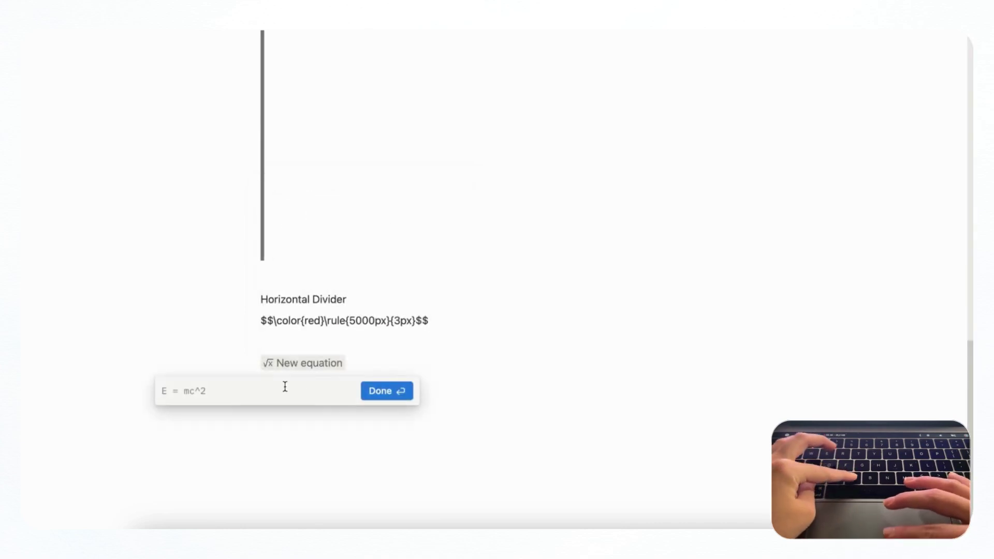
type("\\color{red}\\rule{5000px}{3px}")
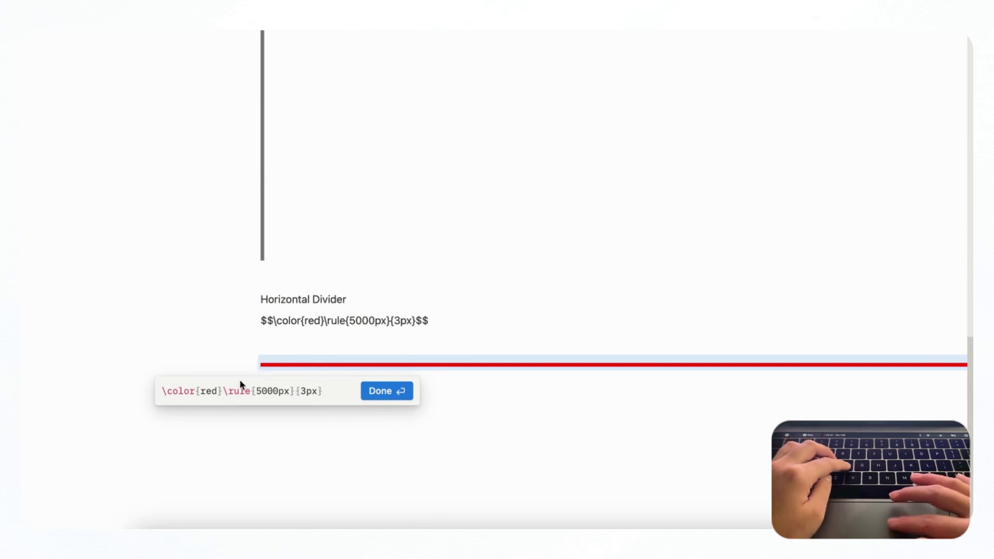
key("Left")
key("Left")
key("Left")
key("Left")
key("Left")
key("Left")
key("Left")
key("Left")
key("Left")
key("Left")
key("Left")
key("Left")
key("Left")
key("Left")
key("Left")
key("Left")
key("Left")
key("Left")
key("Left")
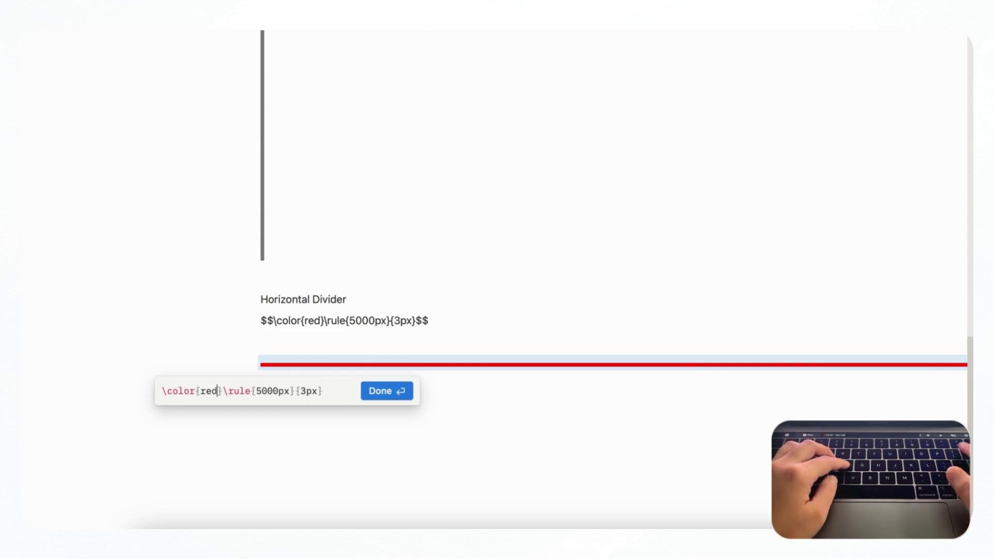
key("BackSpace")
key("BackSpace")
key("BackSpace")
type("green")
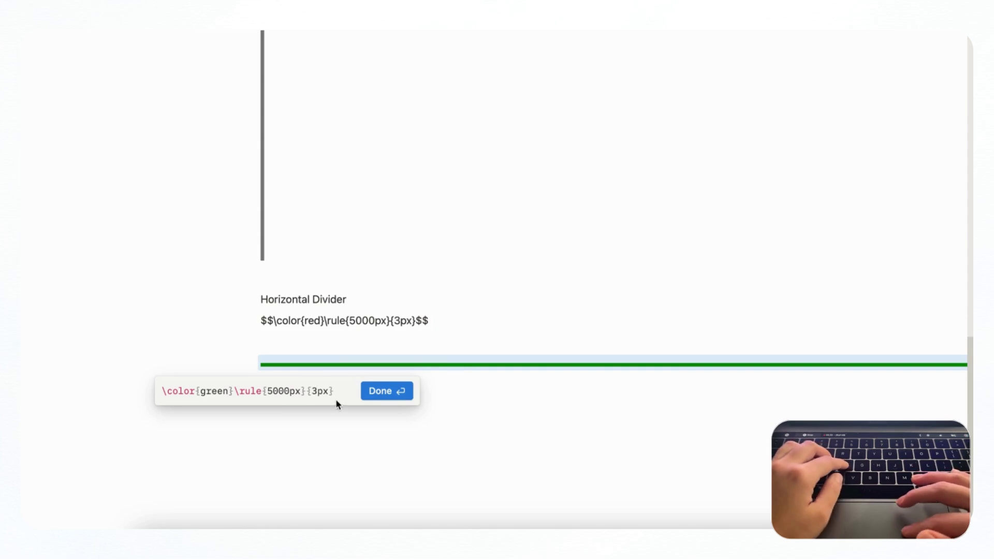
left_click(318, 392)
key("BackSpace")
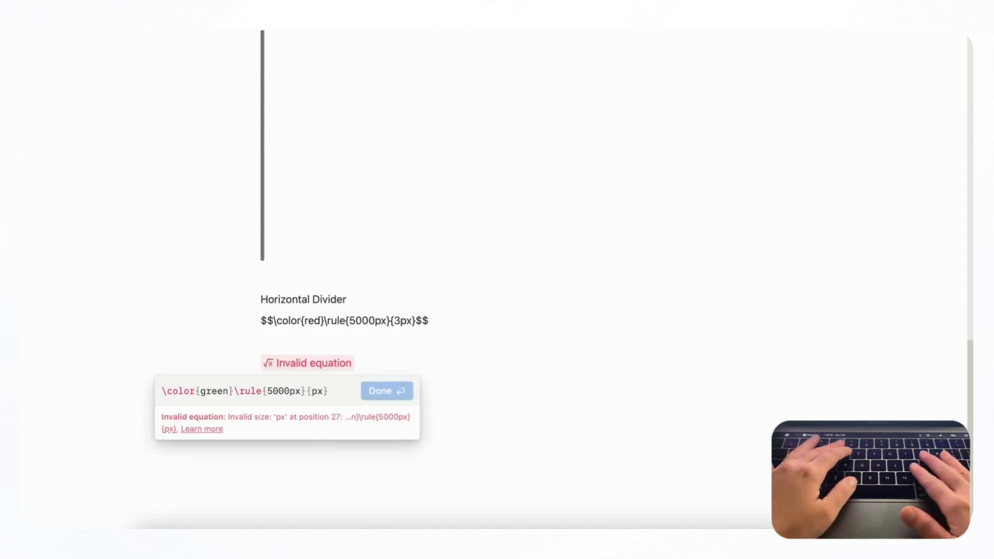